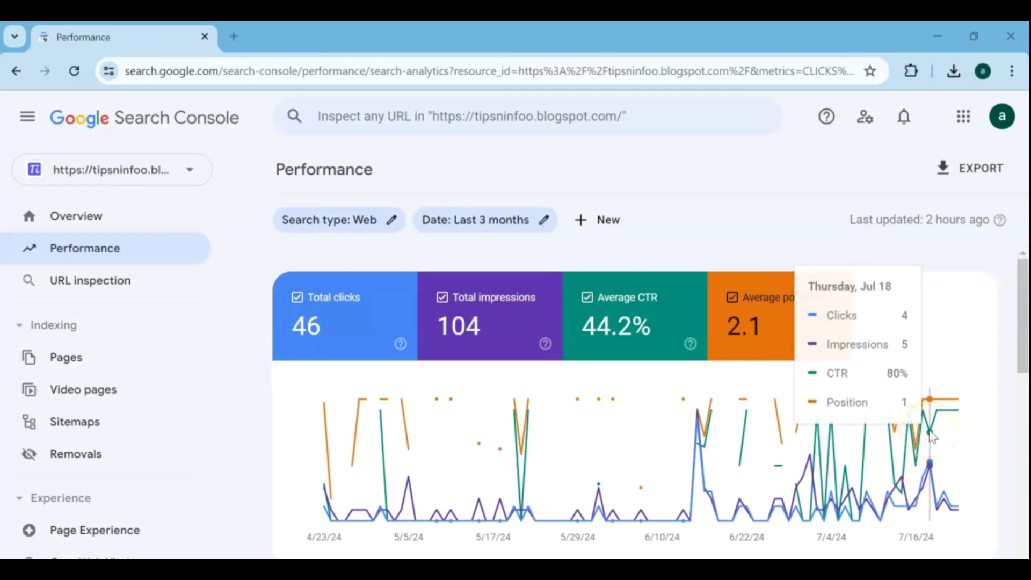
# Step: Go to Plugins > Add New Plugin to reach the Add Plugins page
pyautogui.moveTo(933, 465); pyautogui.dragTo(768, 494)
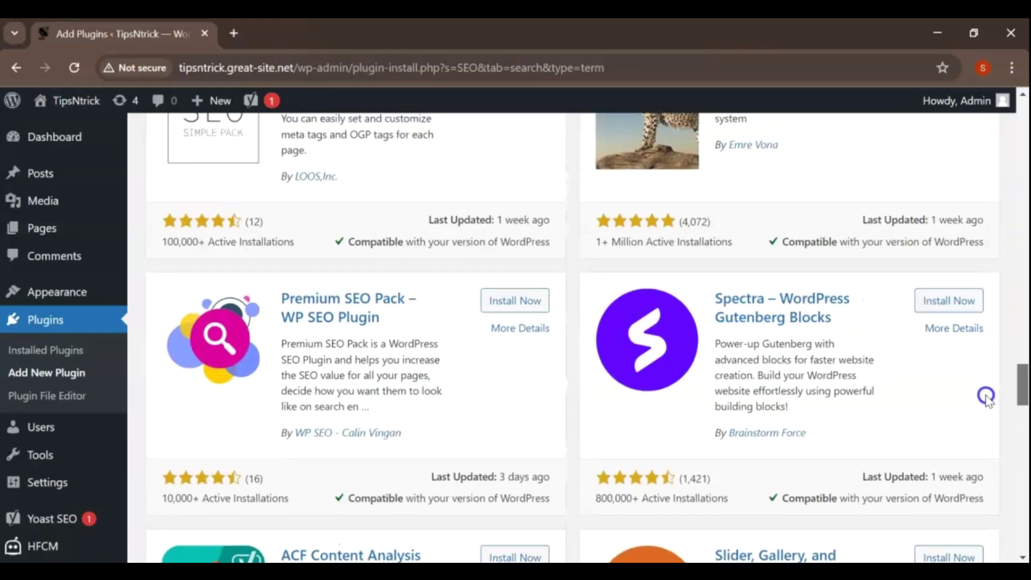
pyautogui.scroll(3, 985, 396)
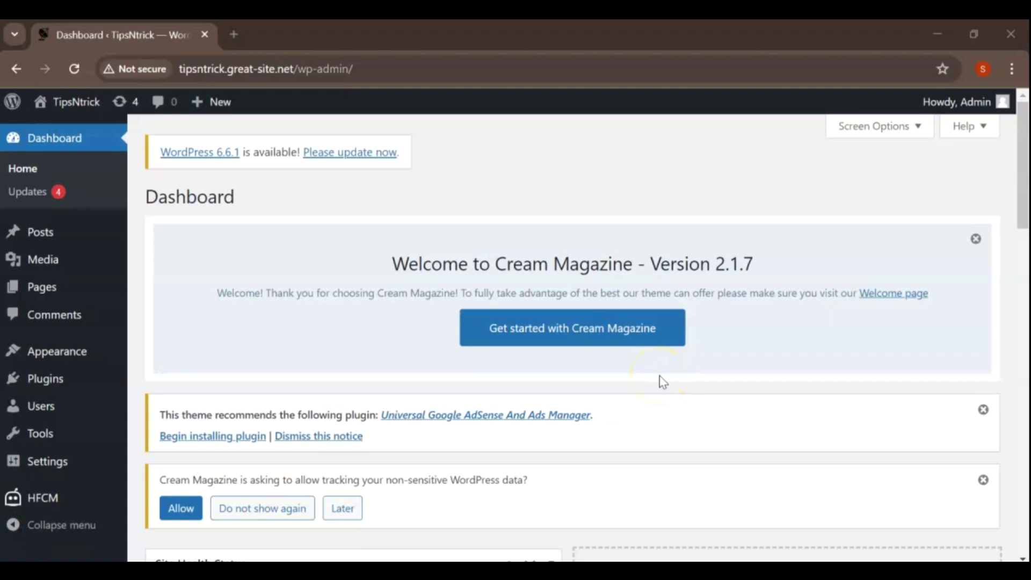
pyautogui.moveTo(45, 385)
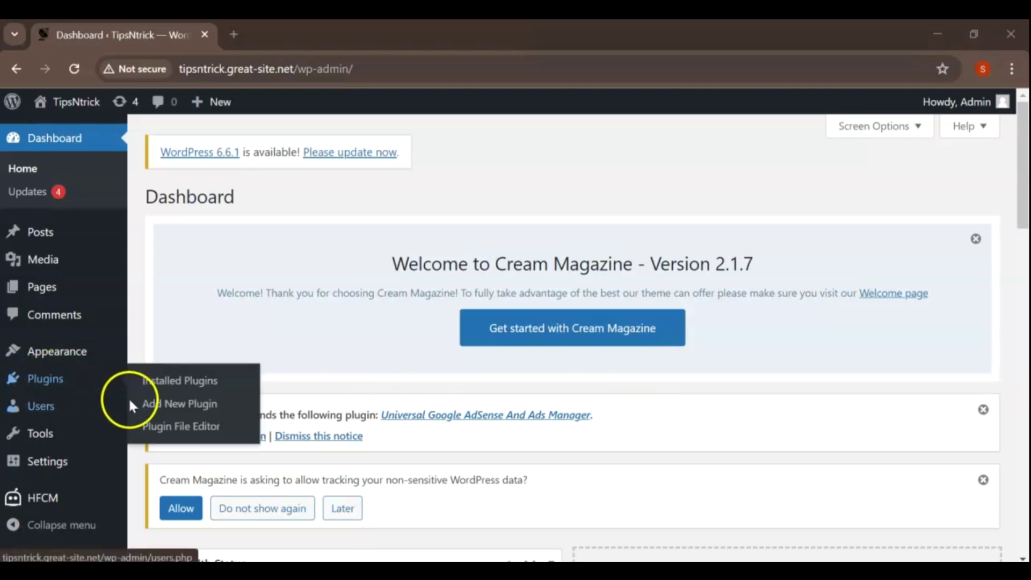
pyautogui.click(168, 414)
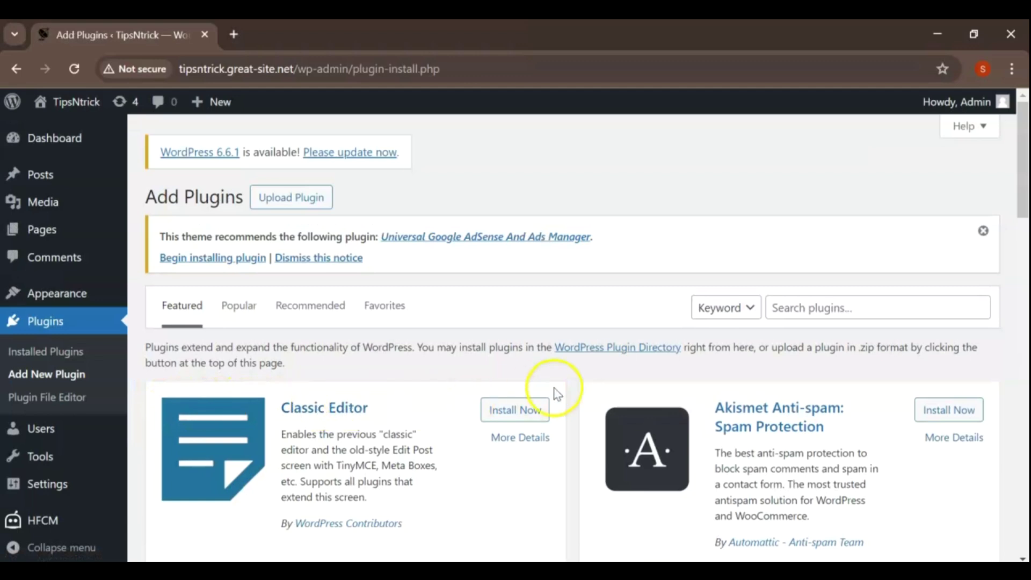
# Step: Search the plugin directory for 'yoast seo', then install and activate Yoast SEO
pyautogui.click(796, 312)
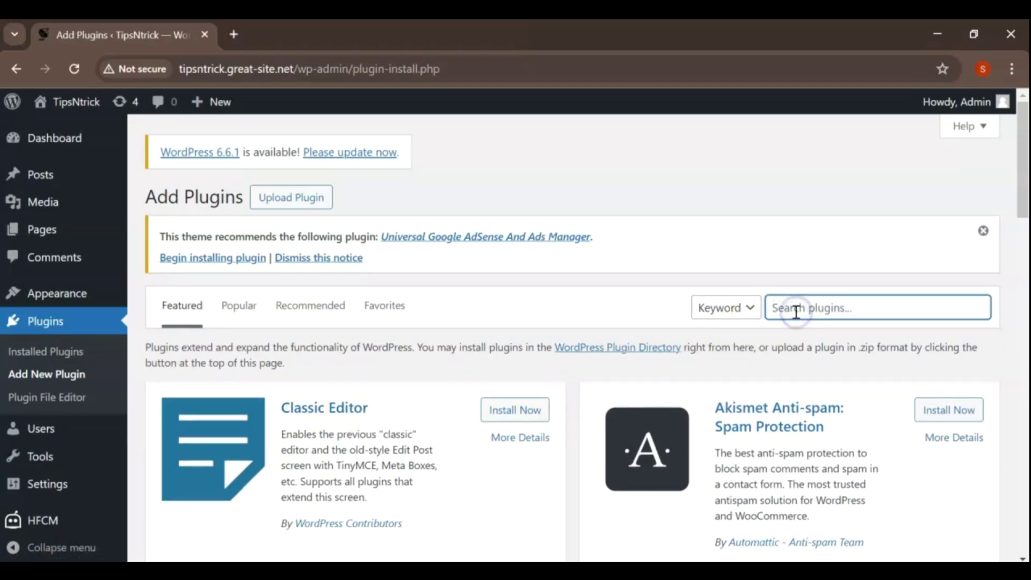
pyautogui.write('yoast seo')
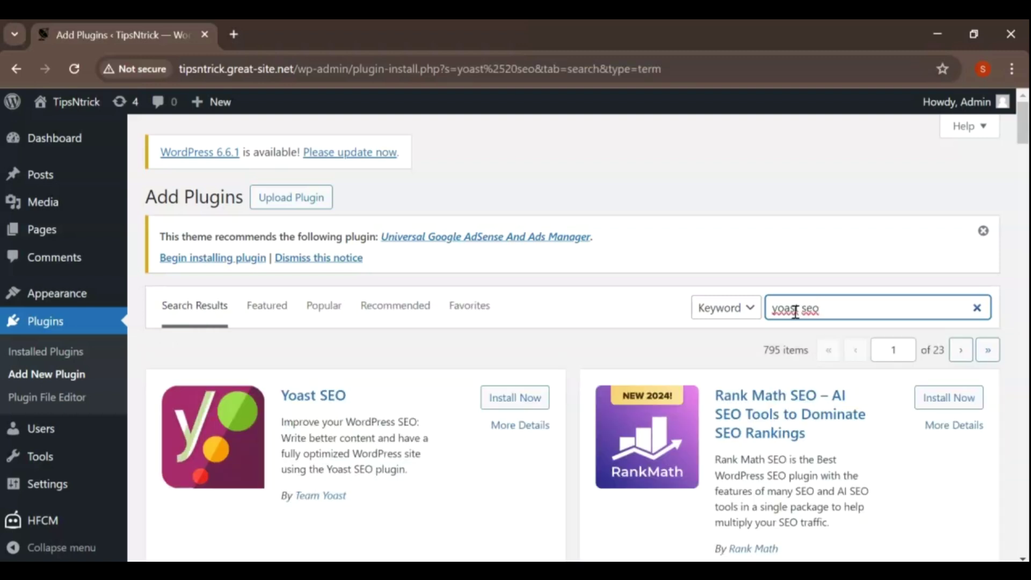
pyautogui.scroll(-1, 796, 314)
pyautogui.click(403, 367)
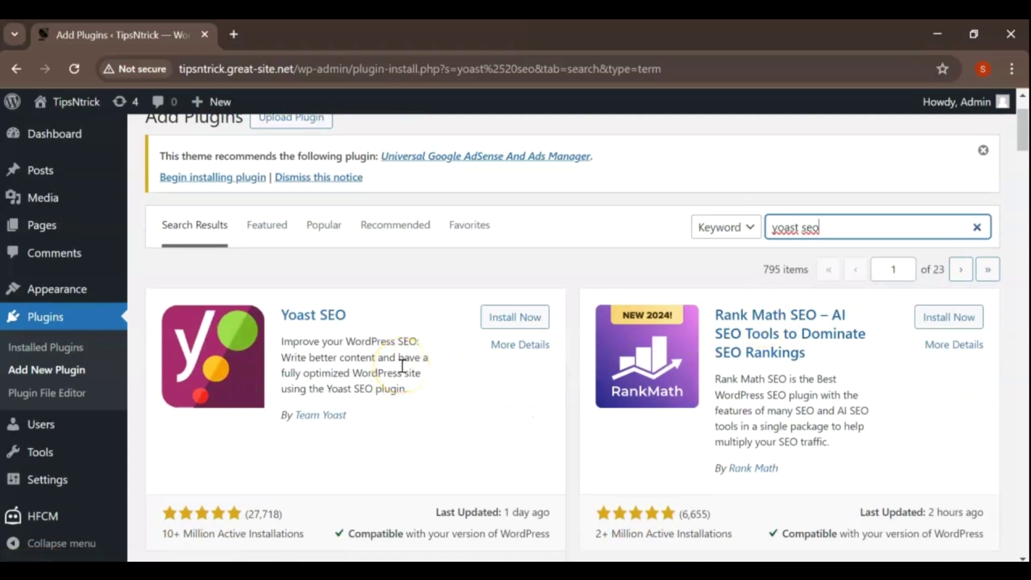
pyautogui.click(514, 317)
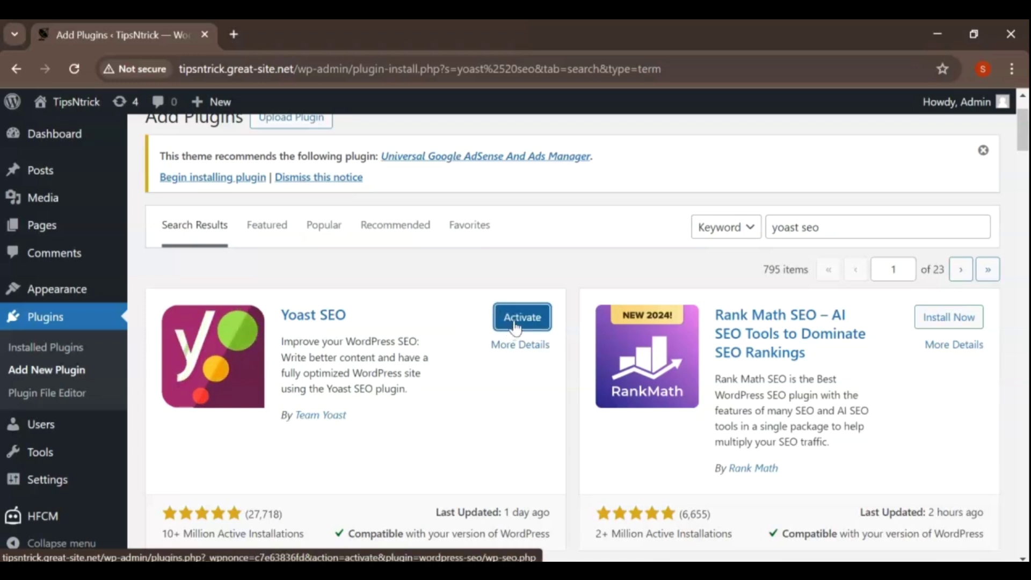
pyautogui.click(516, 326)
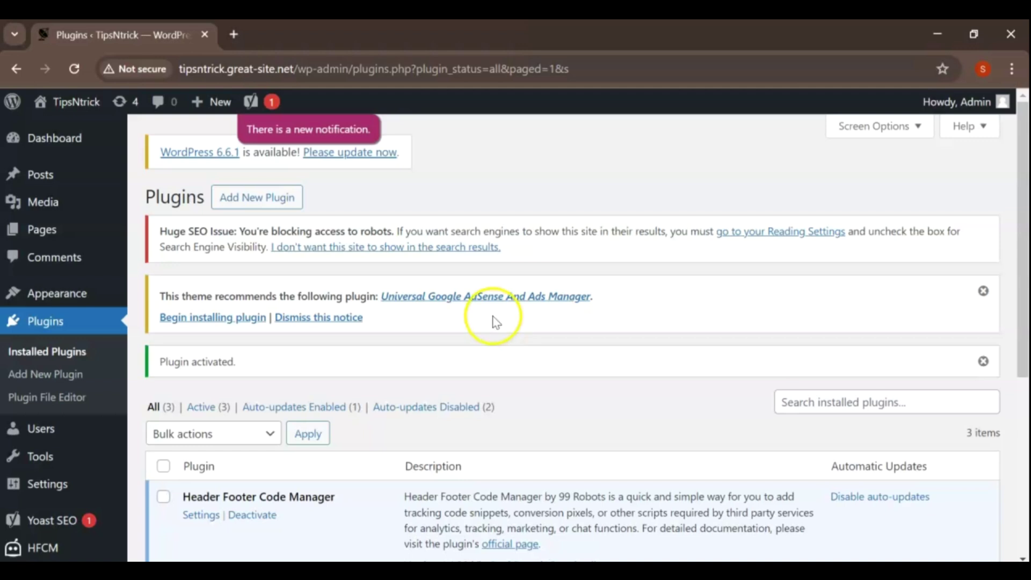
# Step: Edit 'Top AdSense Alternatives for Beginners' from All Posts and scroll down to its Yoast SEO panel
pyautogui.scroll(-3, 381, 349)
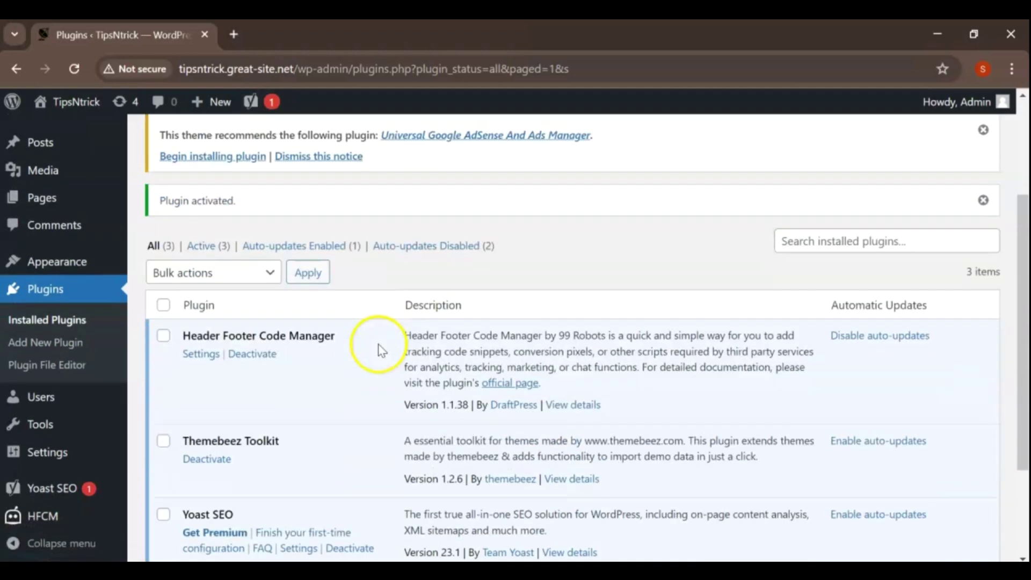
pyautogui.scroll(-2, 379, 350)
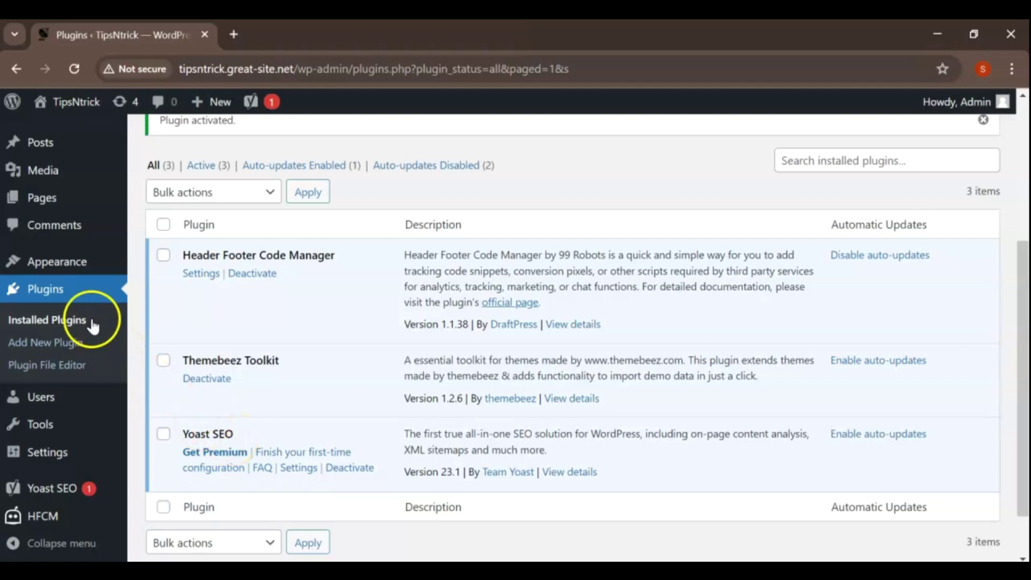
pyautogui.moveTo(37, 156)
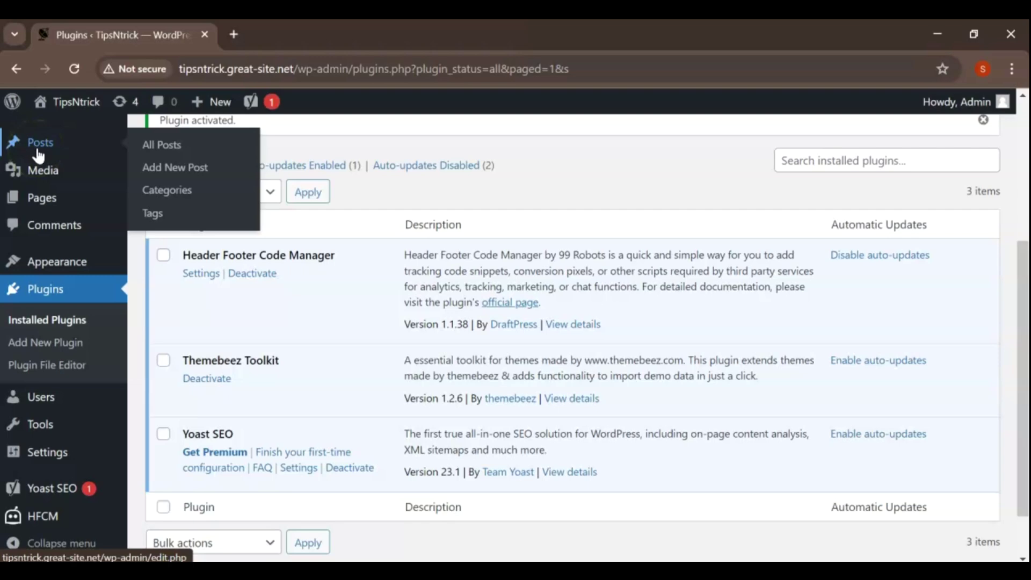
pyautogui.click(161, 145)
pyautogui.click(189, 459)
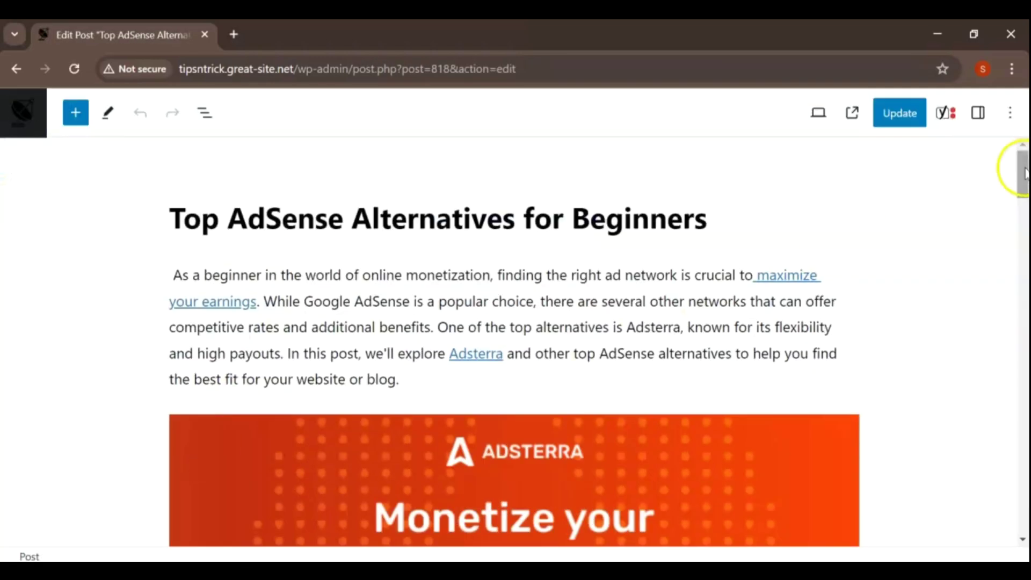
pyautogui.moveTo(1024, 167); pyautogui.dragTo(1025, 402)
pyautogui.scroll(-2, 235, 240)
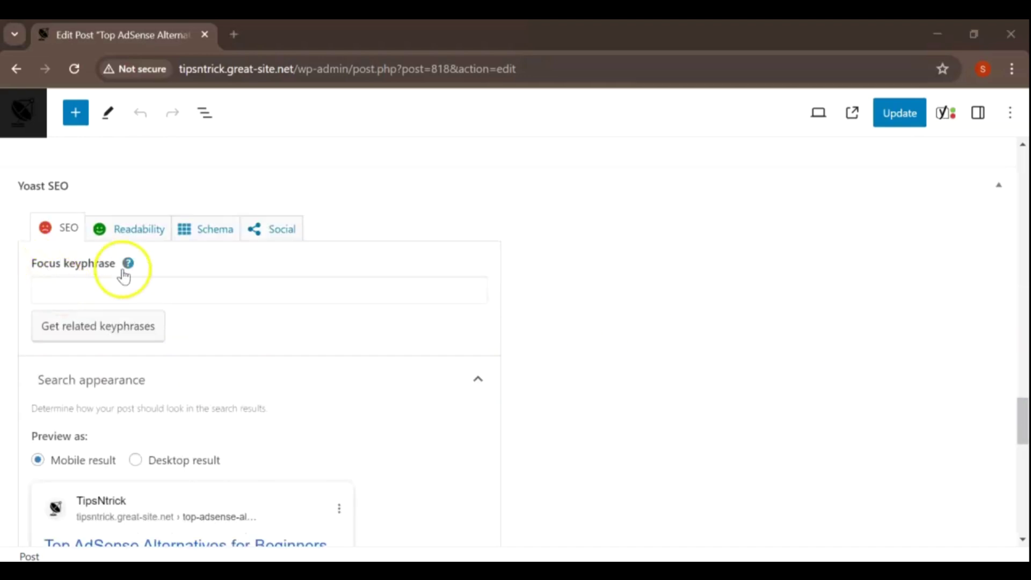
pyautogui.click(117, 289)
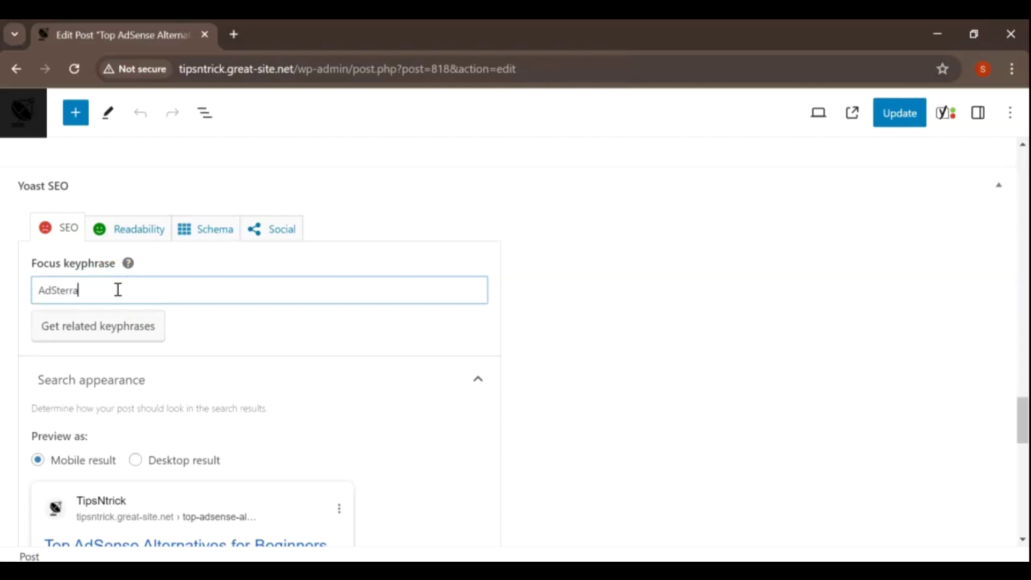
# Step: Commit AdSterra as the focus keyphrase and switch the search preview to Desktop
pyautogui.click(223, 330)
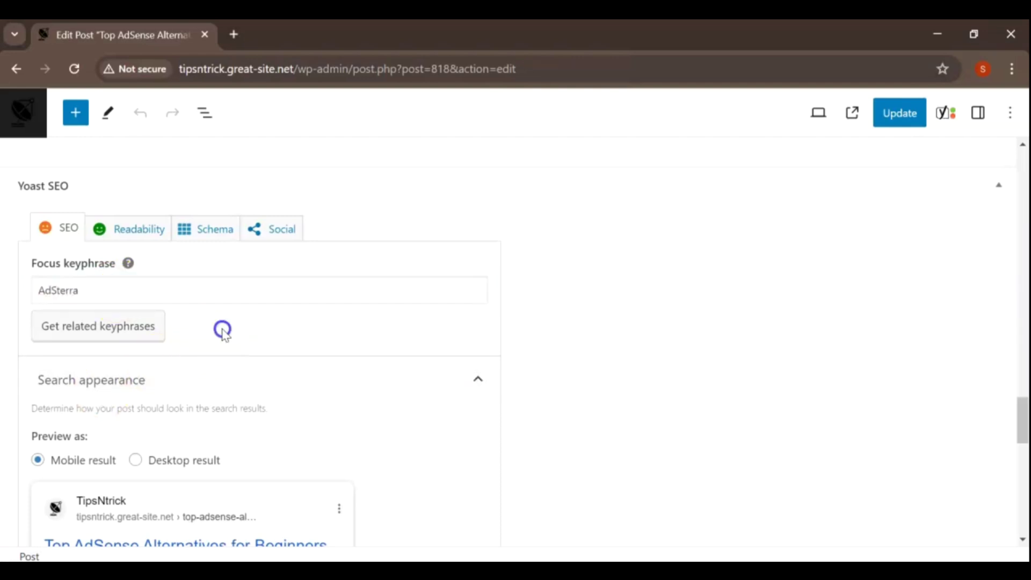
pyautogui.scroll(-3, 221, 329)
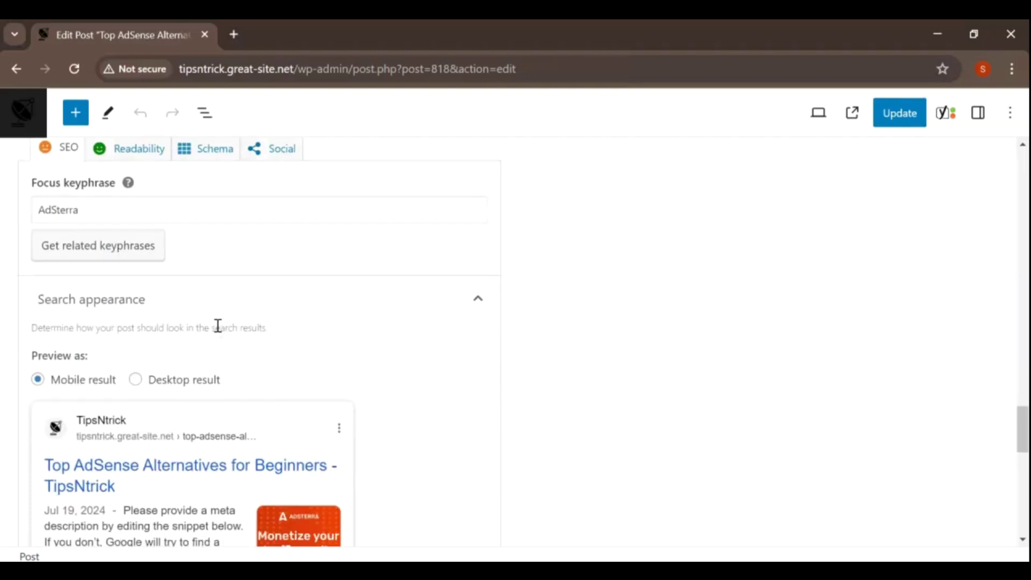
pyautogui.click(159, 297)
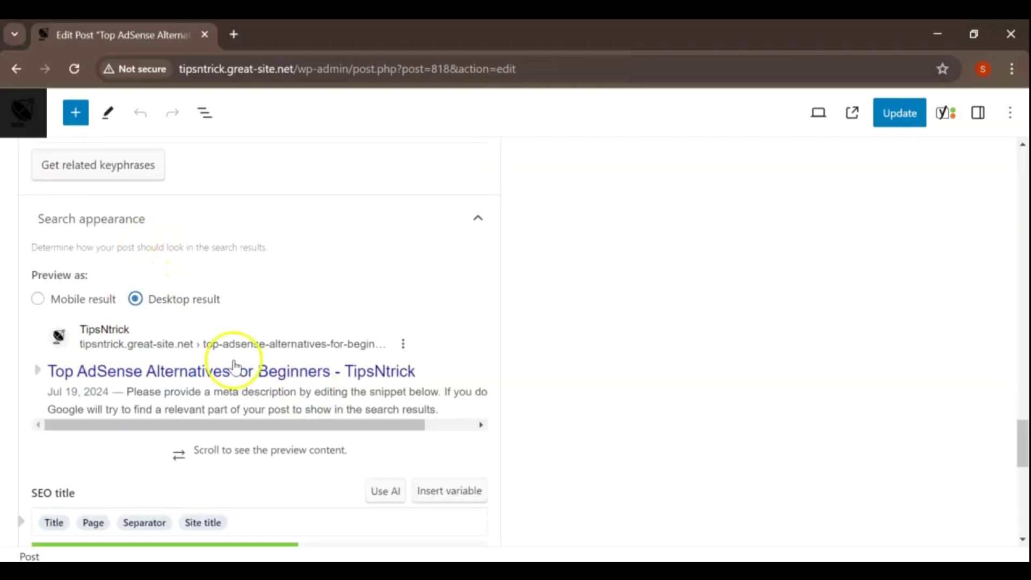
pyautogui.scroll(-3, 228, 295)
pyautogui.scroll(-3, 230, 296)
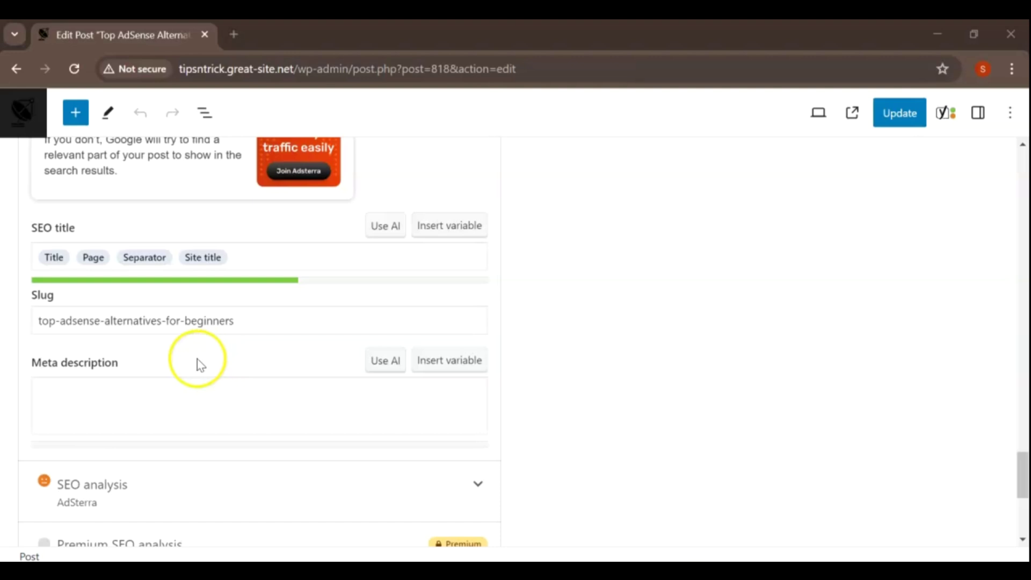
# Step: Paste the Adsterra AdSense-alternative text into the Meta description field
pyautogui.doubleClick(56, 259)
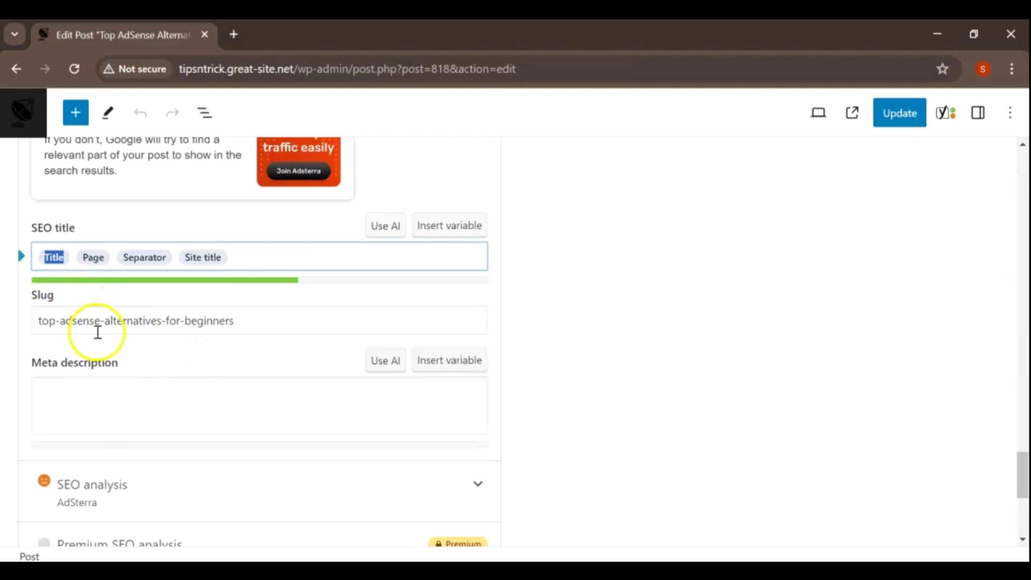
pyautogui.click(91, 392)
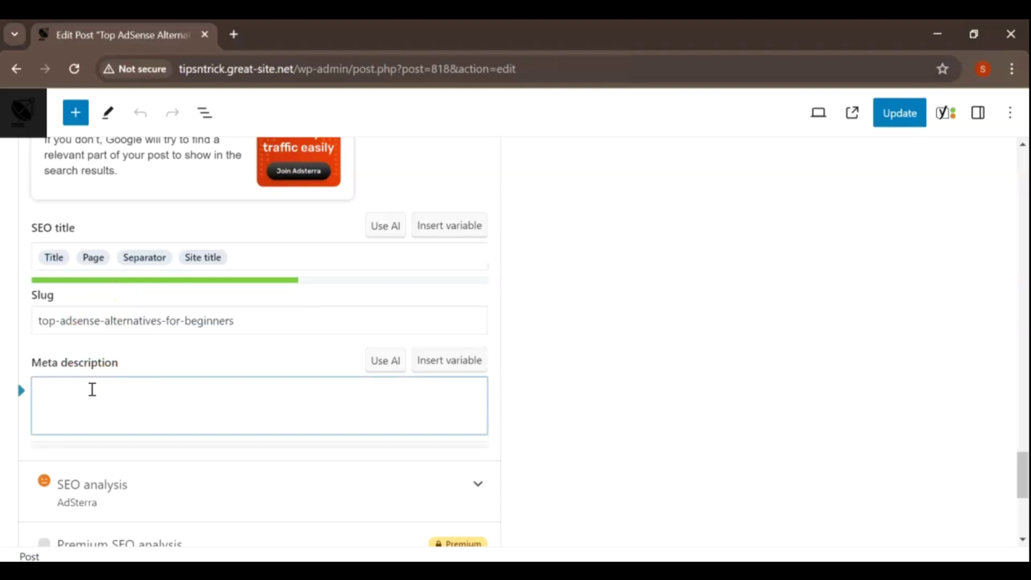
pyautogui.write('Adsterra stands out as the best AdSense alternative for monetizing traffic due to its high-quality ad formats, competitive CPM rates, global reach, and user-friendly interface. Whether you are a seasoned publisher looking for a reliable ad network or an advertiser aiming to reach a broader audience, Adsterra offers the tools and support needed to achieve your goals and maximize your earnings.')
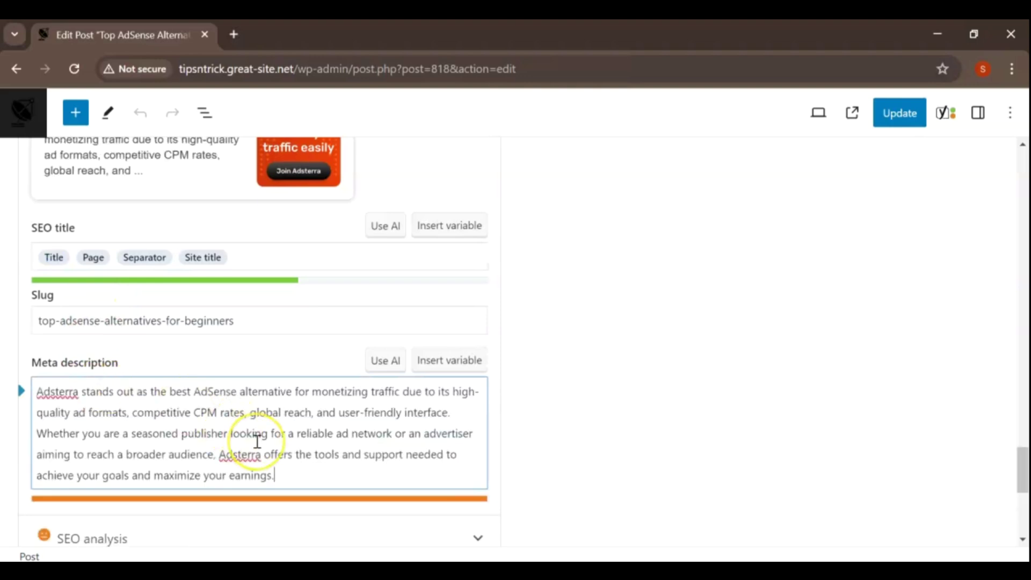
# Step: Switch to the Readability tab and review its analysis results
pyautogui.scroll(2, 257, 441)
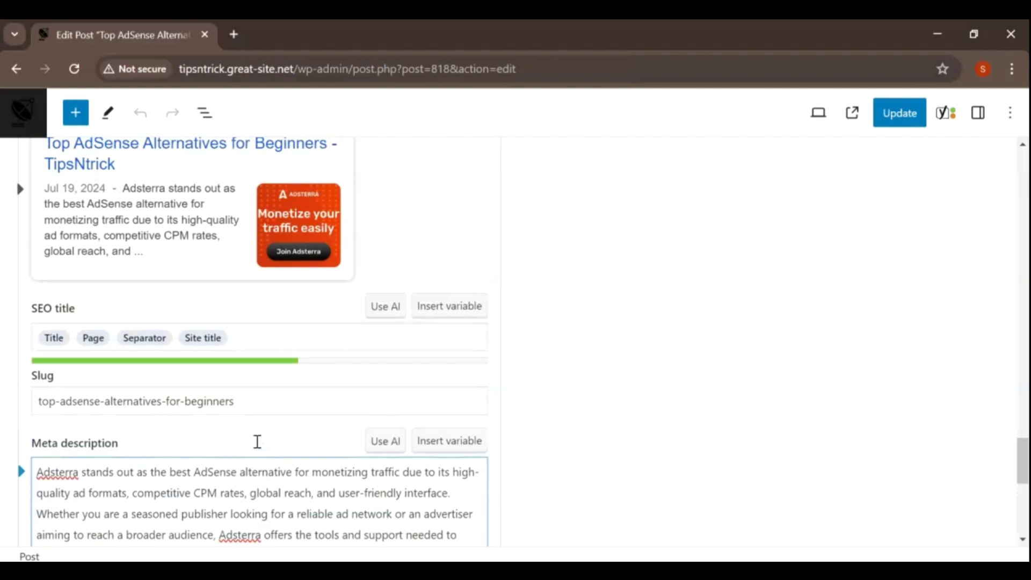
pyautogui.scroll(-5, 260, 447)
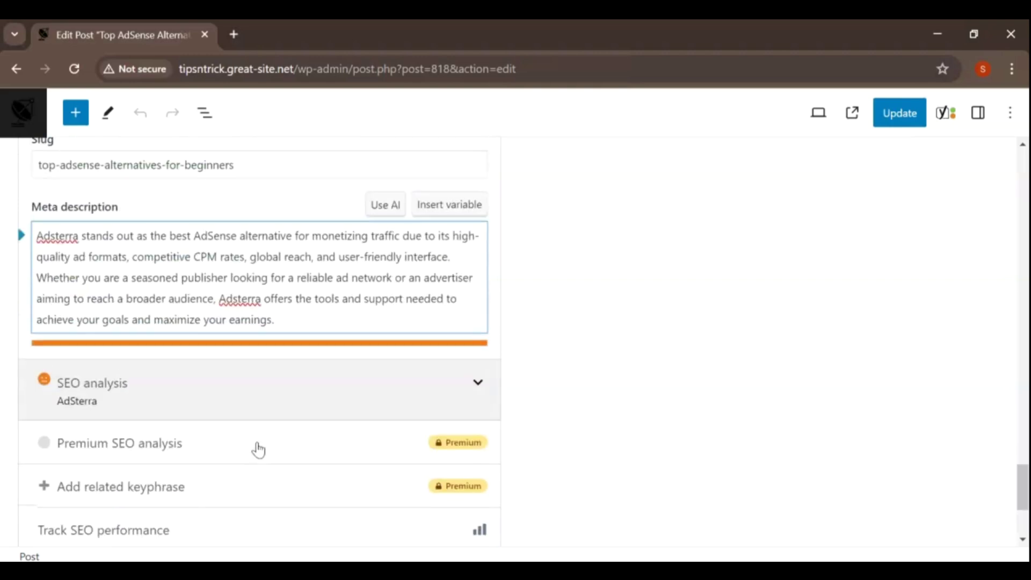
pyautogui.scroll(9, 258, 450)
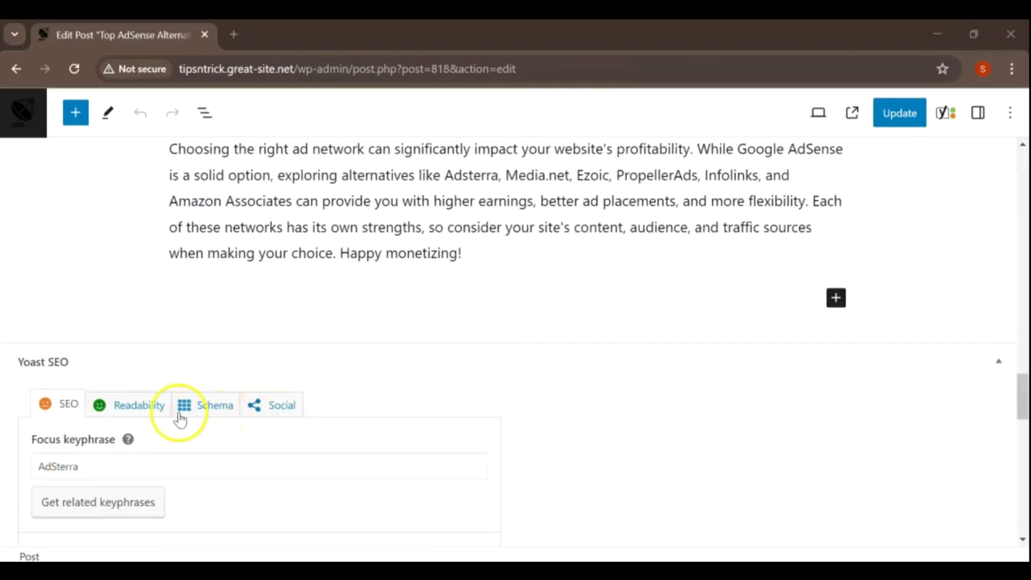
pyautogui.click(158, 413)
pyautogui.scroll(-4, 156, 413)
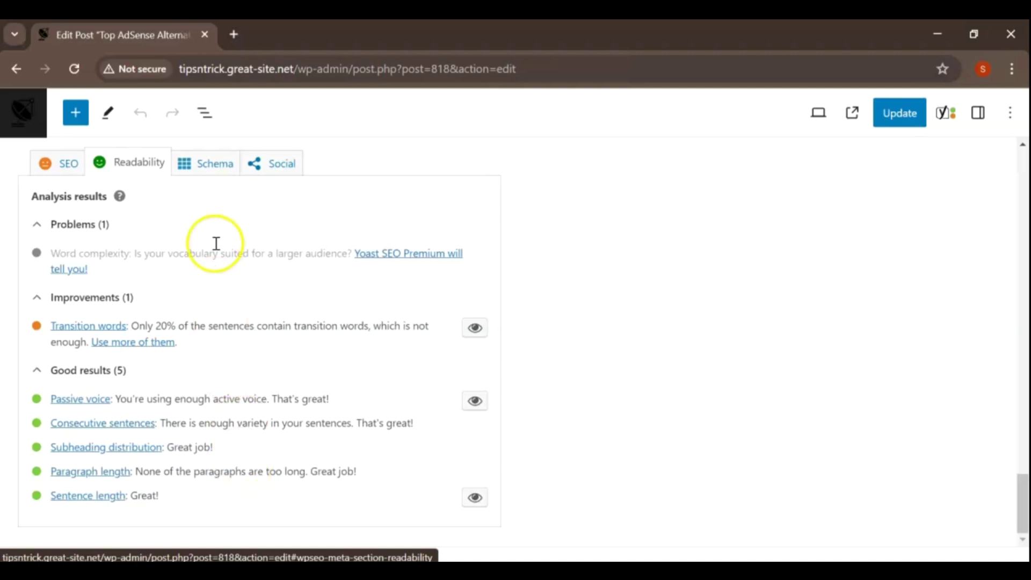
# Step: Switch the Yoast SEO box to the Schema tab
pyautogui.click(209, 172)
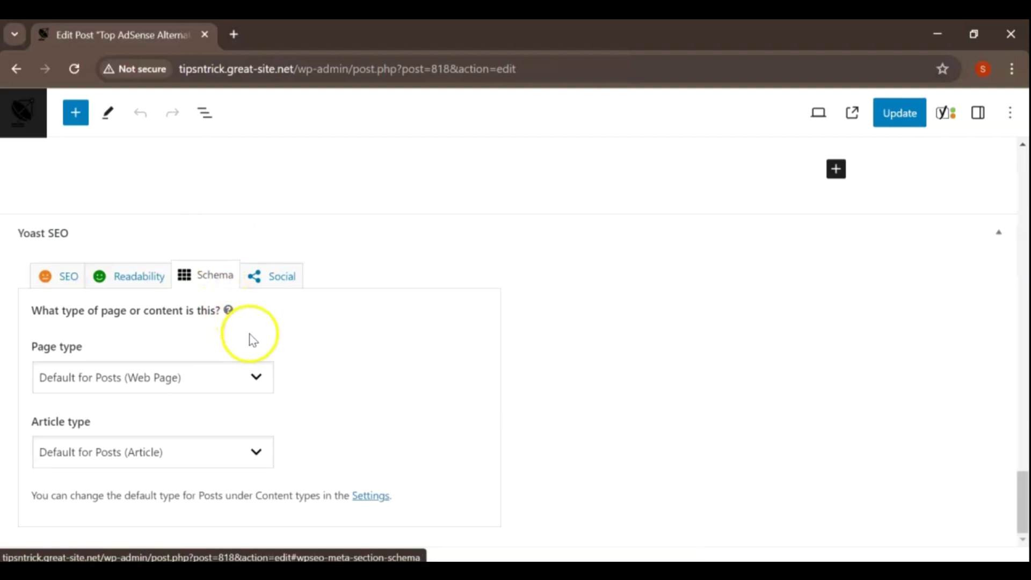
# Step: Set the schema page type to Item Page and the article type to Blog Post
pyautogui.click(257, 383)
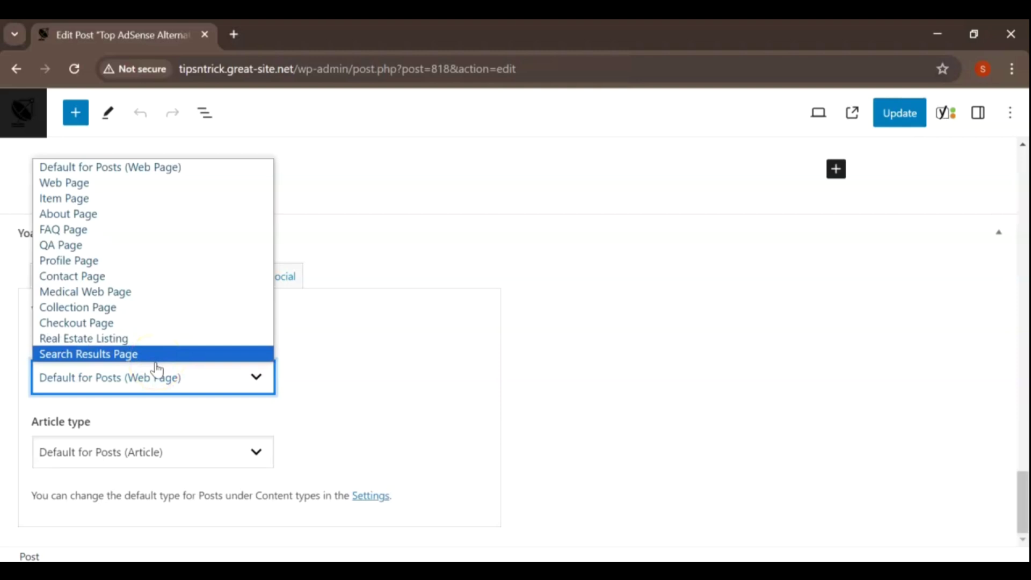
pyautogui.click(80, 203)
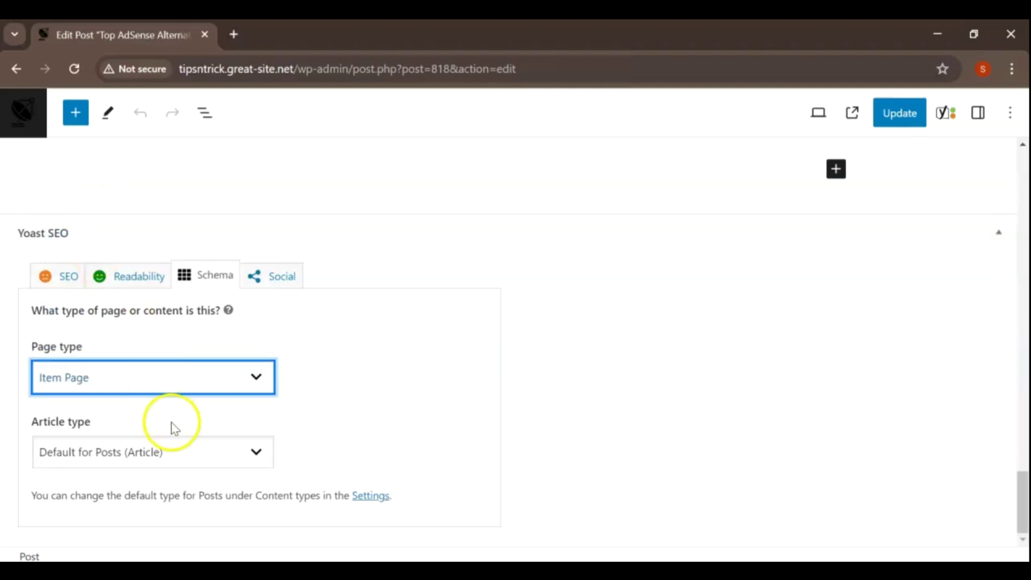
pyautogui.click(257, 452)
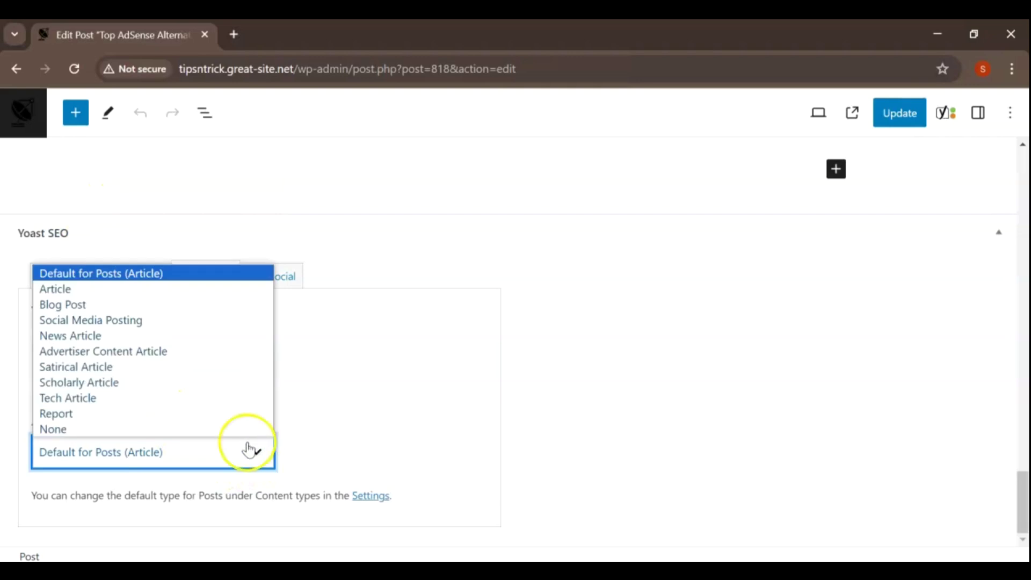
pyautogui.click(91, 304)
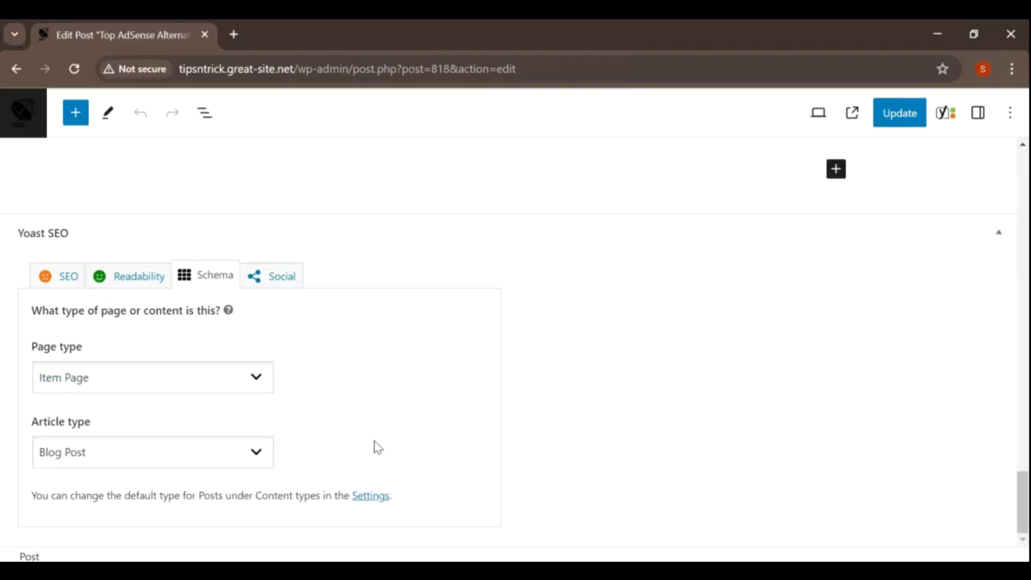
pyautogui.scroll(1, 378, 447)
pyautogui.click(277, 357)
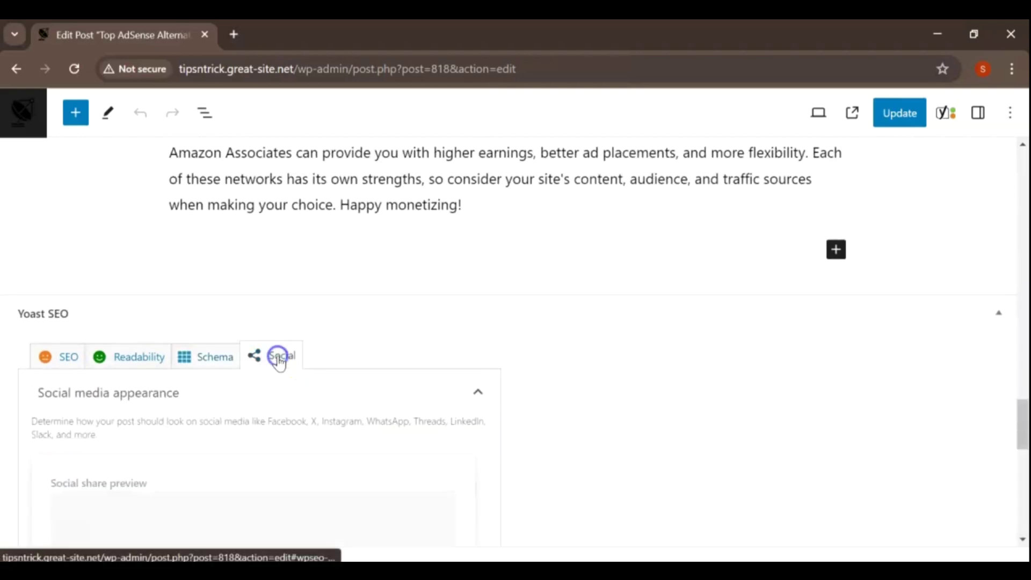
# Step: Expand Social media appearance and enter 'Facebook' as the social title
pyautogui.scroll(-1, 281, 367)
pyautogui.scroll(-1, 230, 373)
pyautogui.click(479, 237)
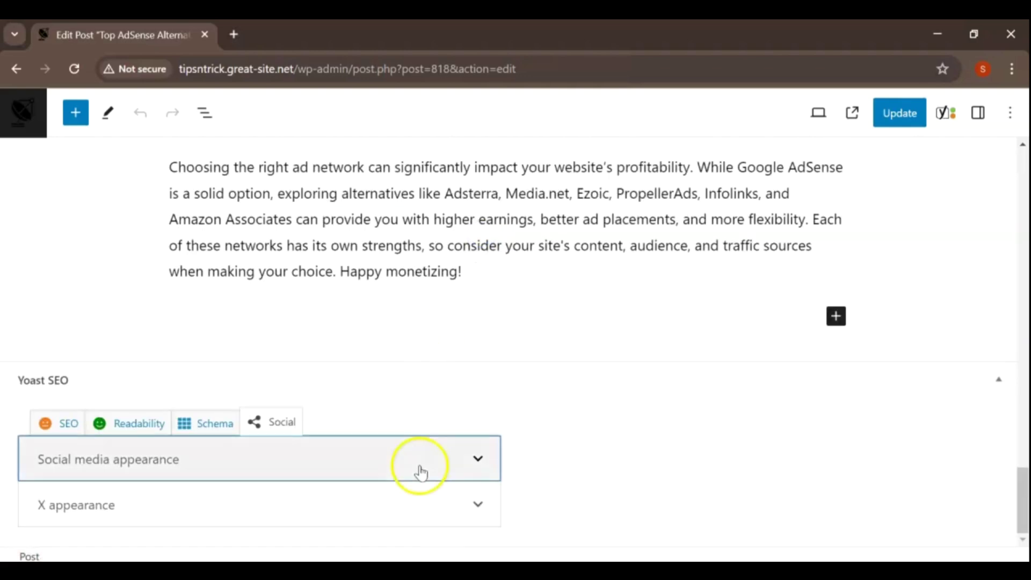
pyautogui.click(478, 476)
pyautogui.scroll(-5, 268, 376)
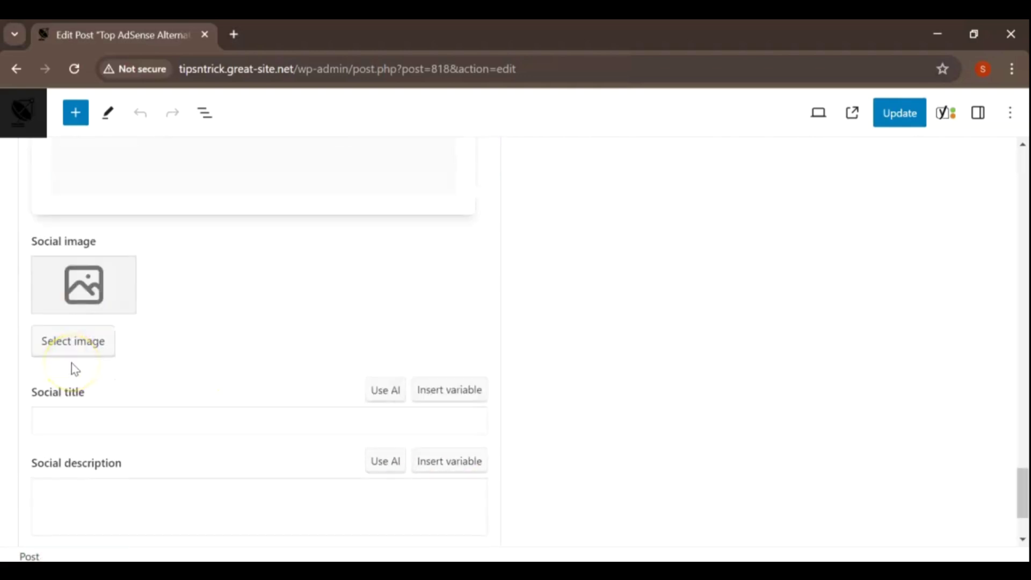
pyautogui.click(192, 389)
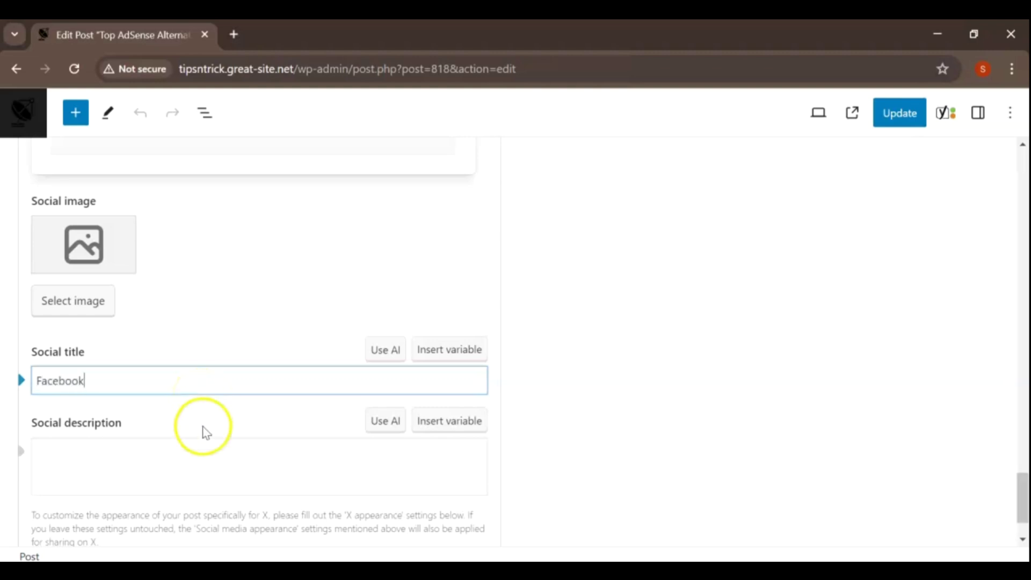
# Step: Browse the Media Library for a social sharing image
pyautogui.click(86, 301)
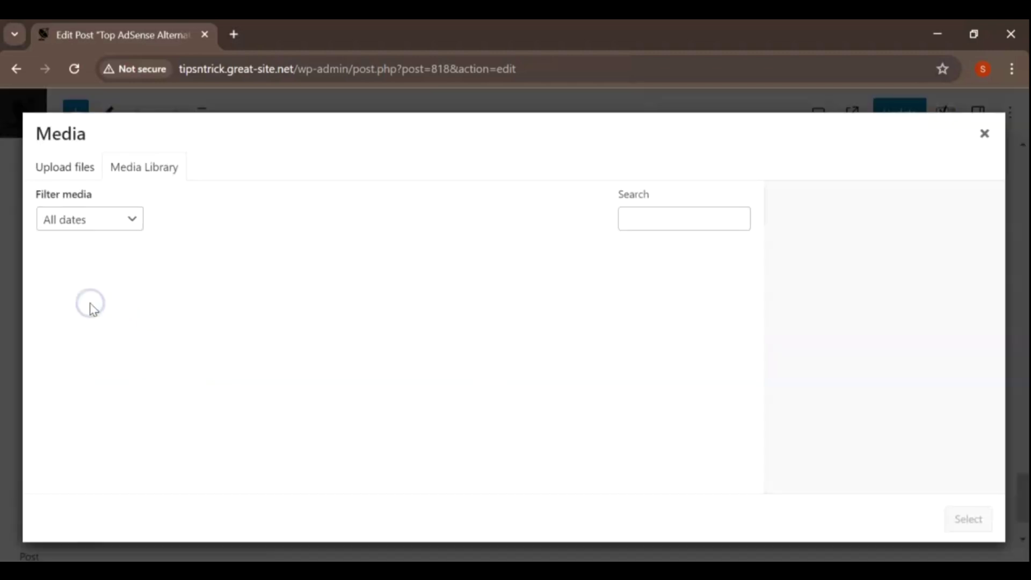
pyautogui.scroll(-3, 718, 274)
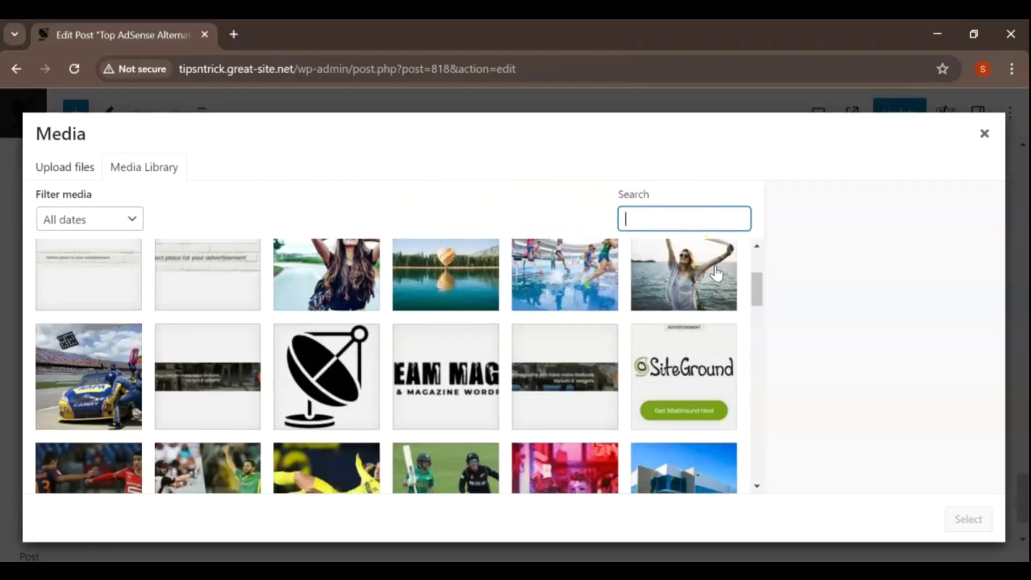
pyautogui.scroll(-3, 717, 274)
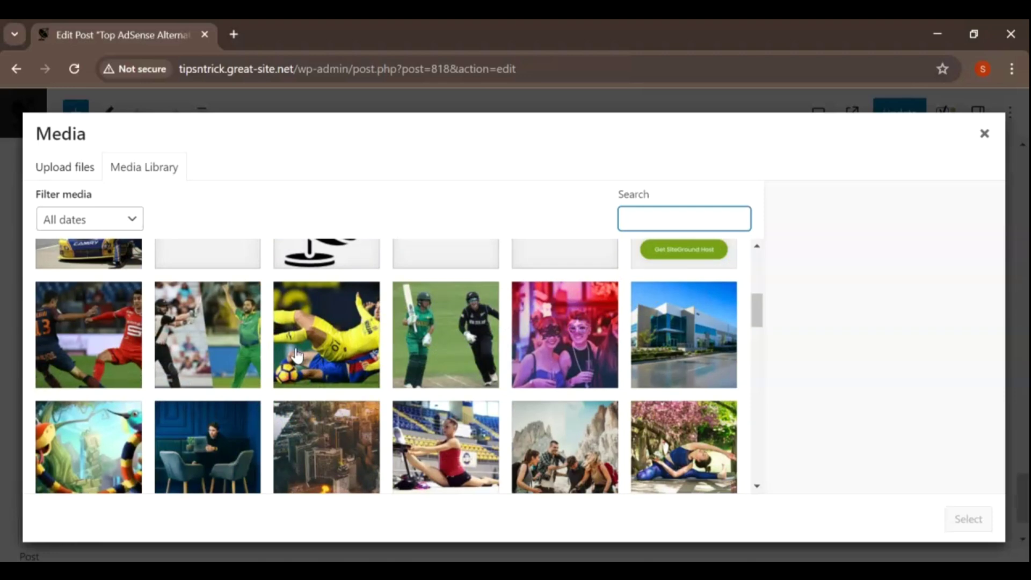
pyautogui.scroll(-2, 296, 356)
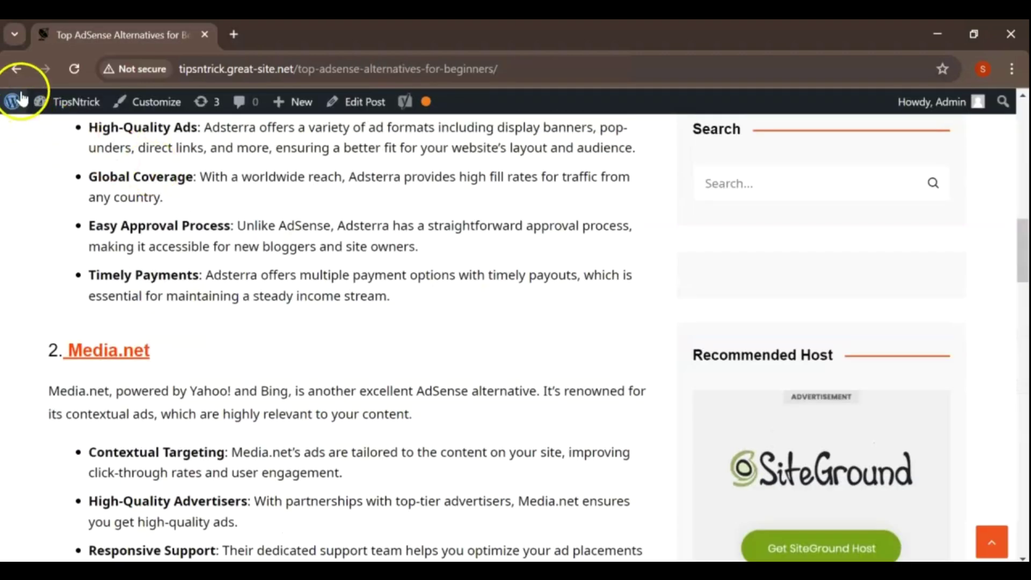
# Step: Go to the WordPress Dashboard and scroll through its widgets
pyautogui.moveTo(42, 101)
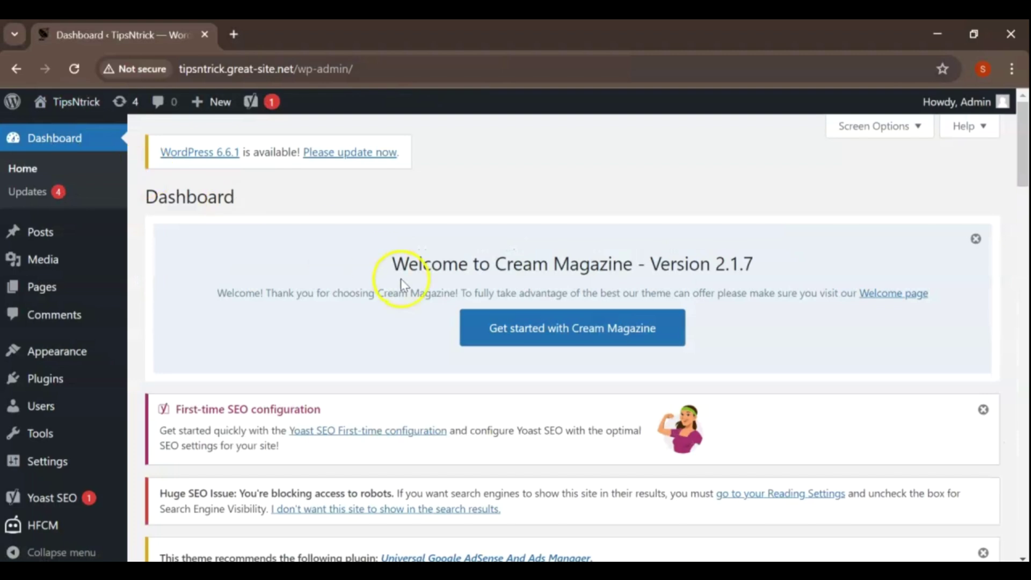
pyautogui.scroll(-5, 401, 279)
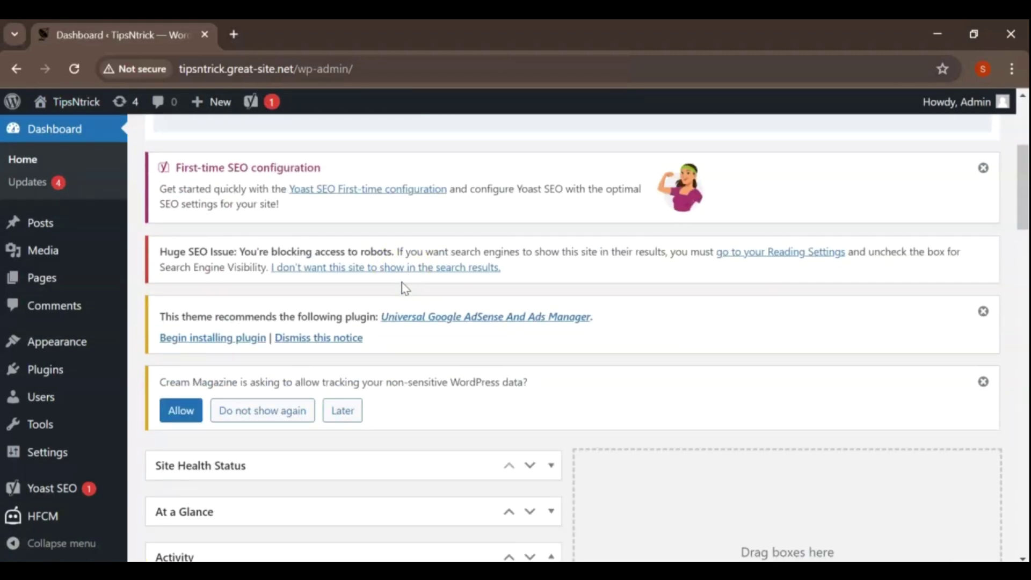
pyautogui.moveTo(94, 459)
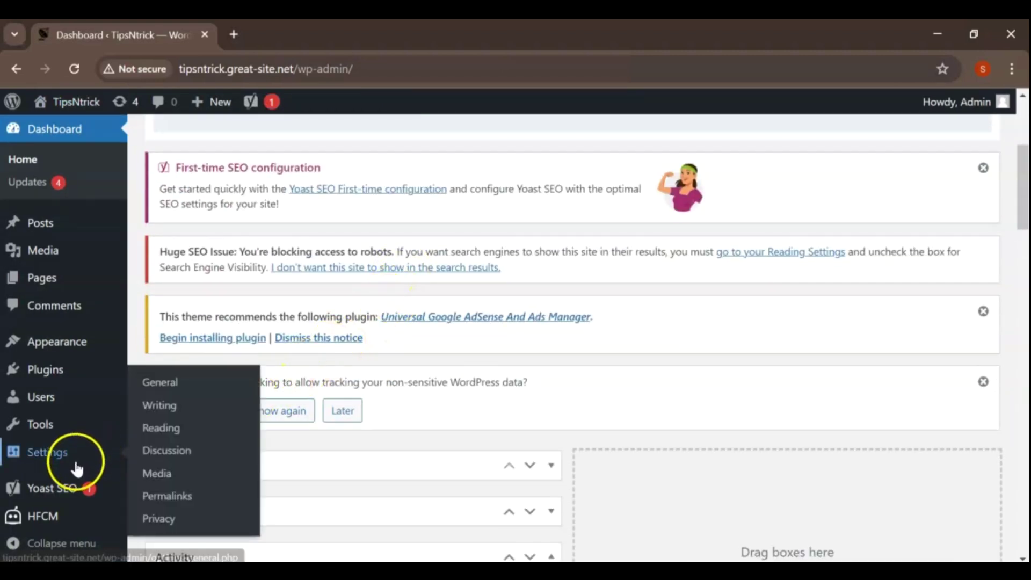
pyautogui.scroll(-3, 102, 470)
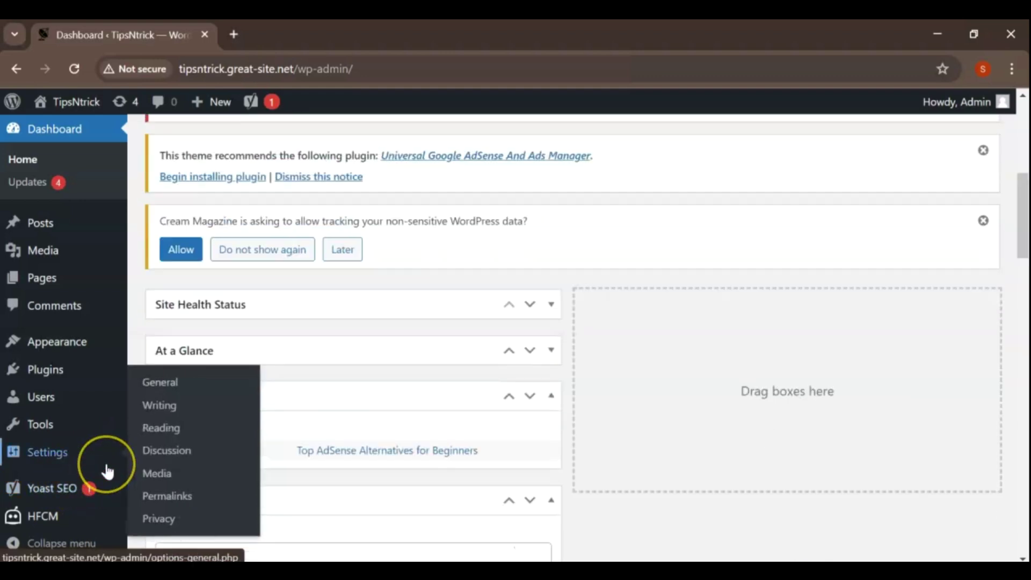
pyautogui.scroll(6, 107, 471)
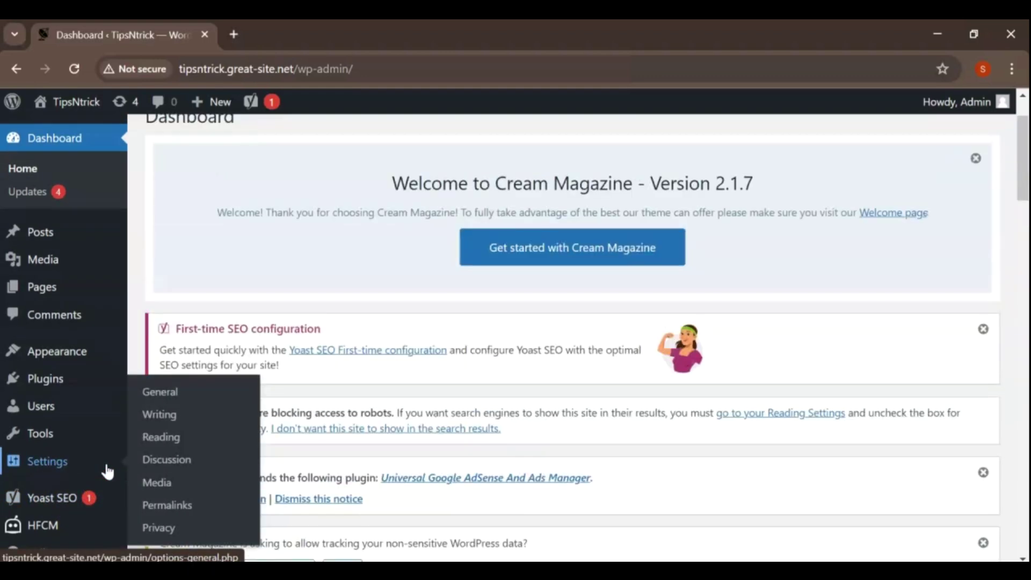
pyautogui.scroll(2, 107, 472)
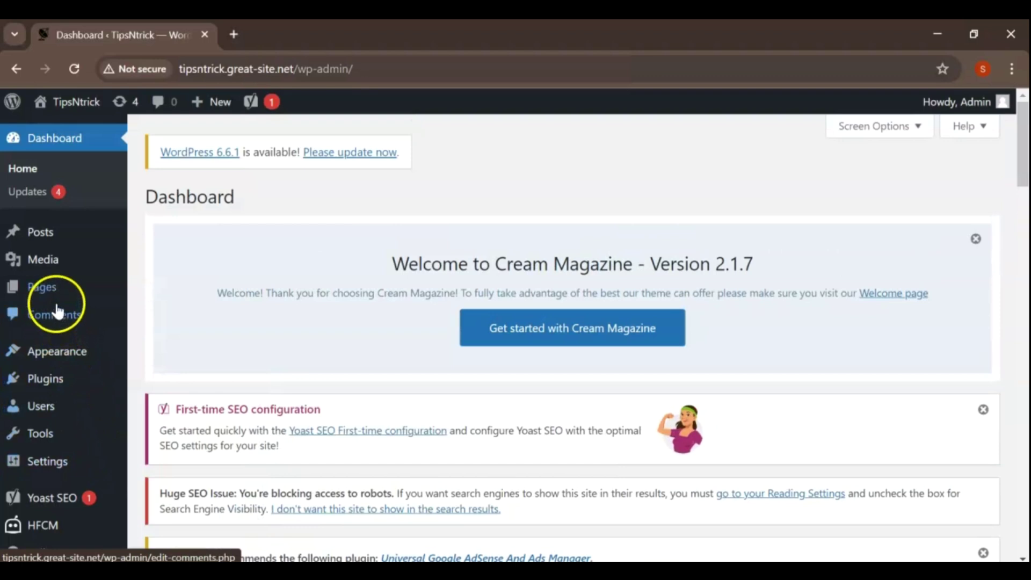
pyautogui.moveTo(44, 236)
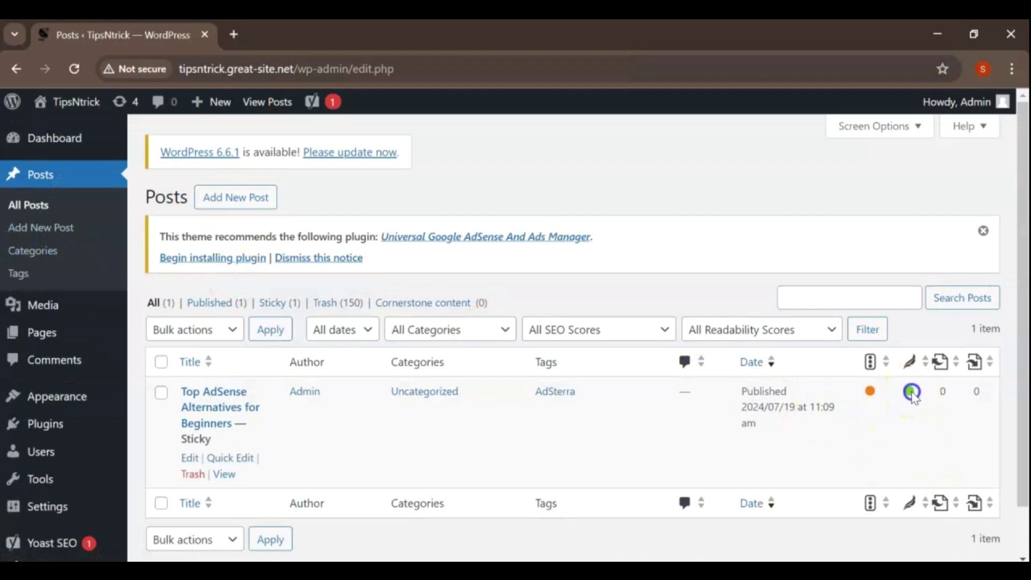
# Step: Scroll the All Posts list to review the post's Yoast SEO and readability scores
pyautogui.scroll(-1, 913, 396)
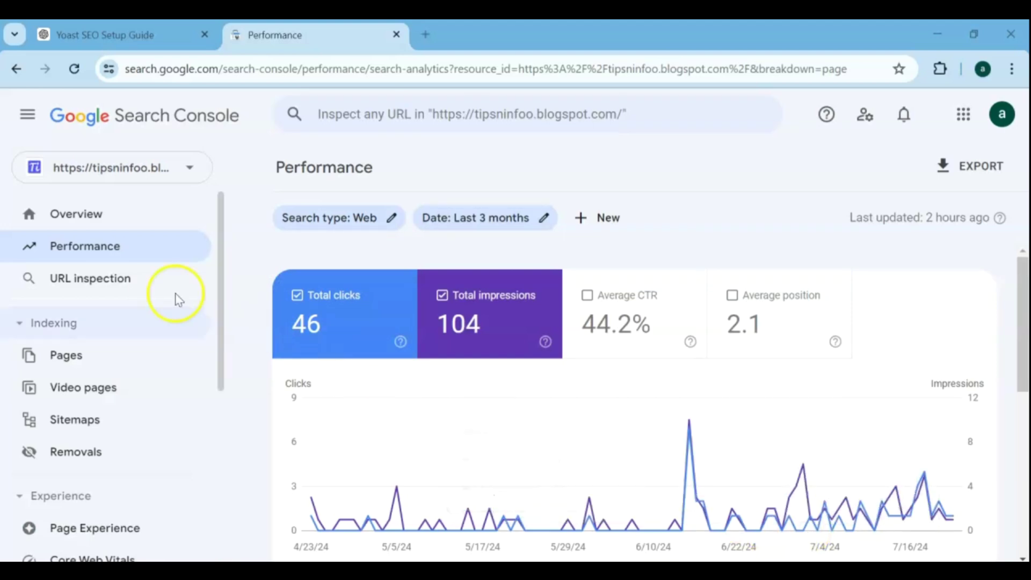
# Step: Go to the Search Console Overview page and view its Performance chart showing 46 total web search clicks
pyautogui.click(75, 226)
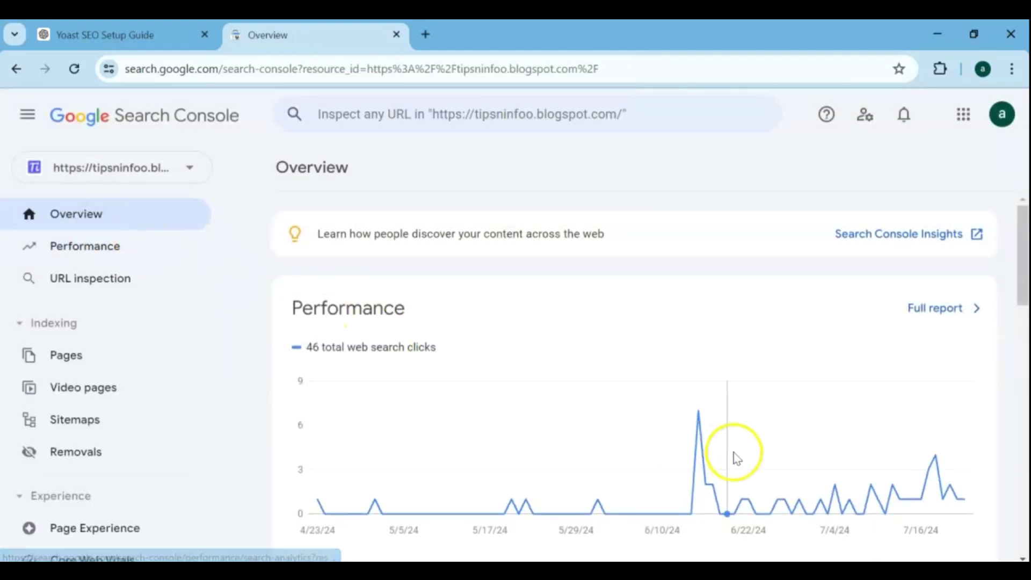
pyautogui.scroll(-2, 734, 456)
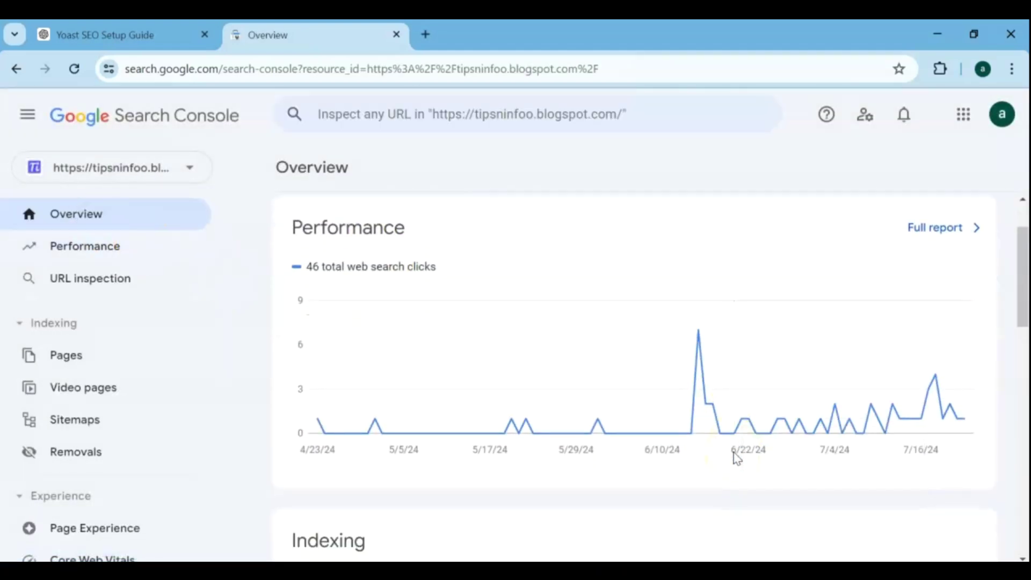